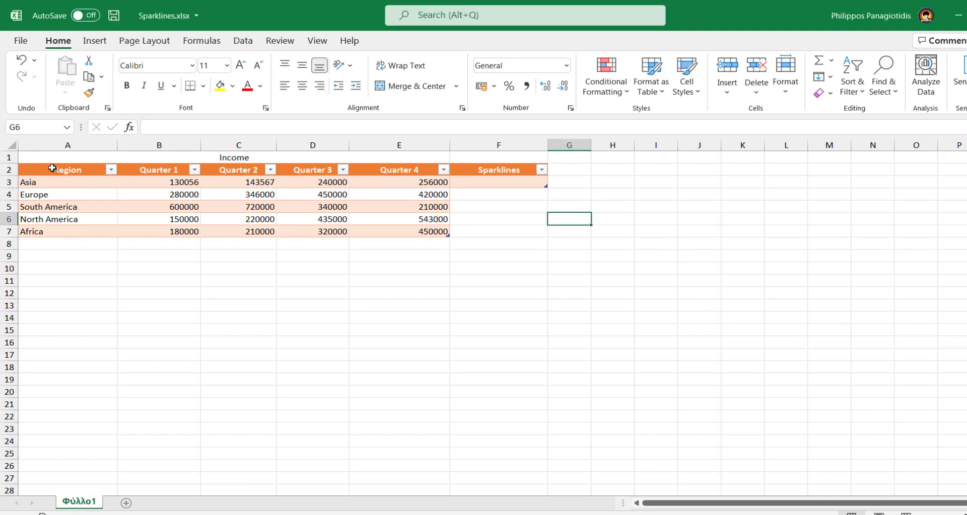
Insert a line sparkline in cell F3 for the Asia row, using B3:E3 as the data range.
left_click_drag(51, 170, 373, 229)
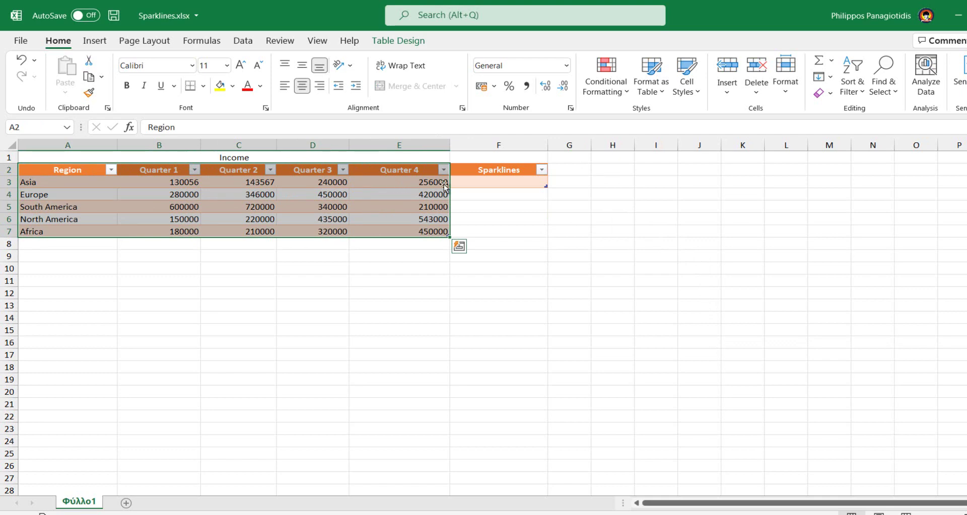
left_click(491, 182)
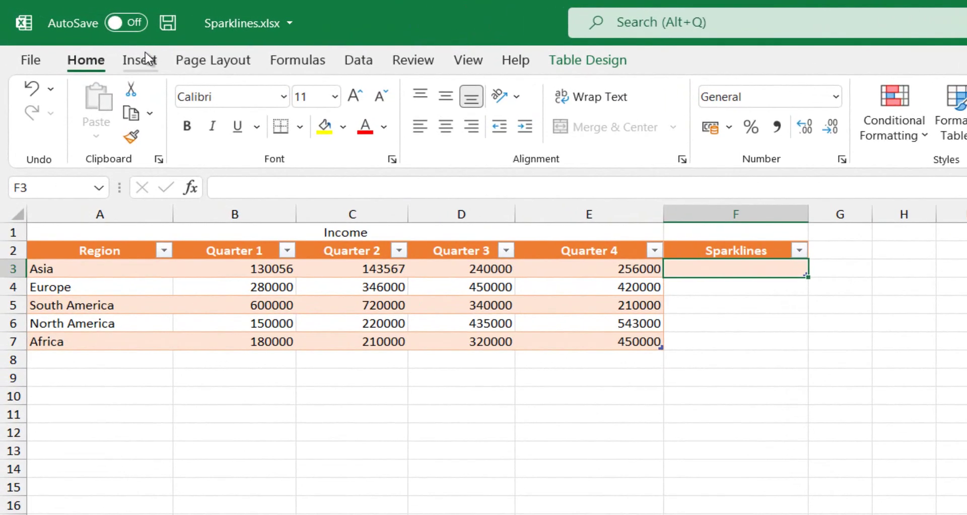
left_click(148, 59)
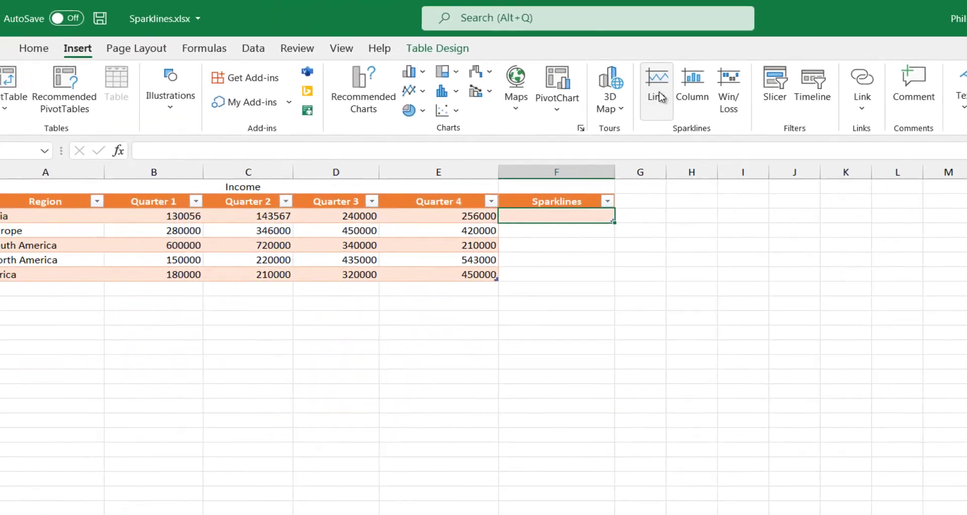
left_click(561, 121)
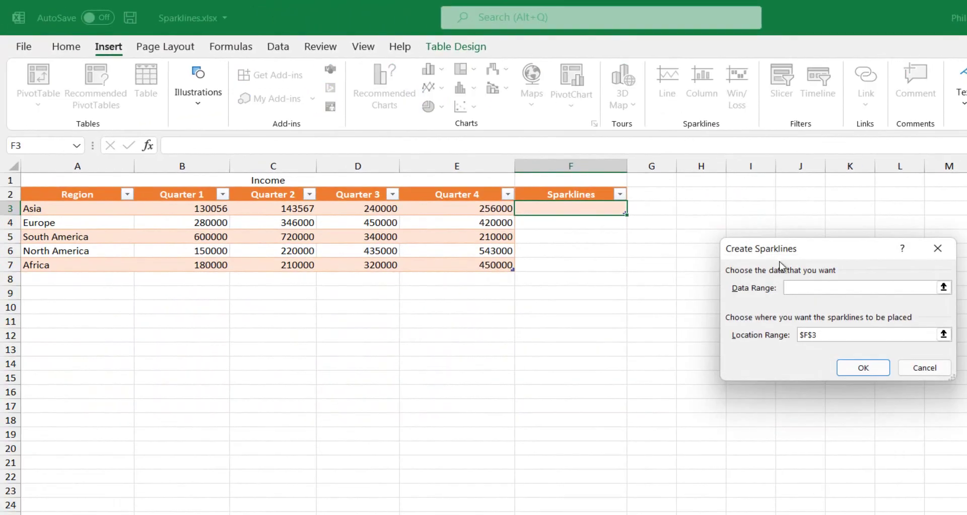
left_click_drag(783, 249, 719, 196)
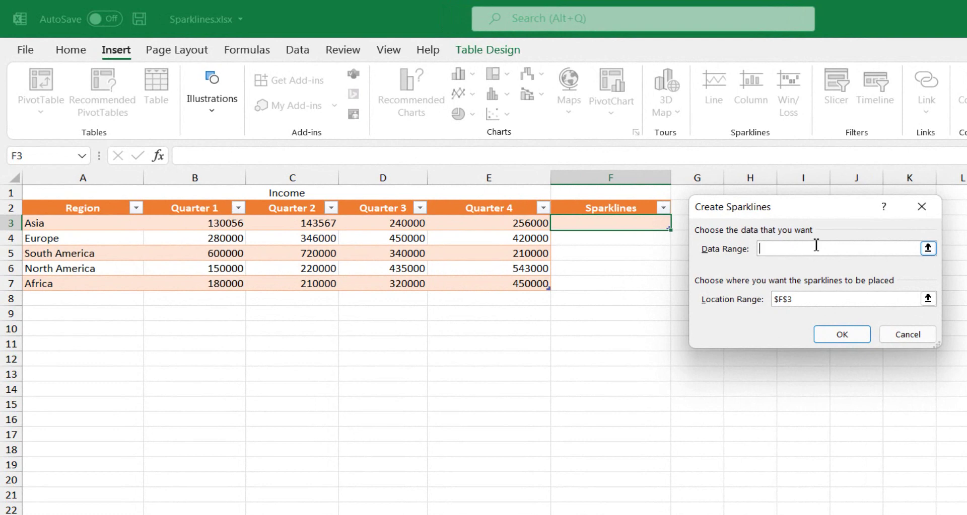
left_click(927, 249)
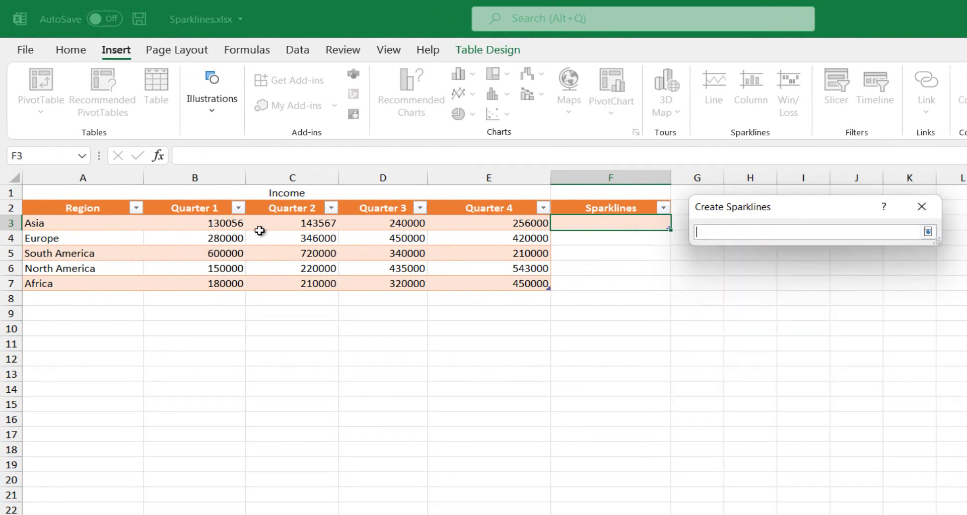
left_click_drag(188, 222, 485, 223)
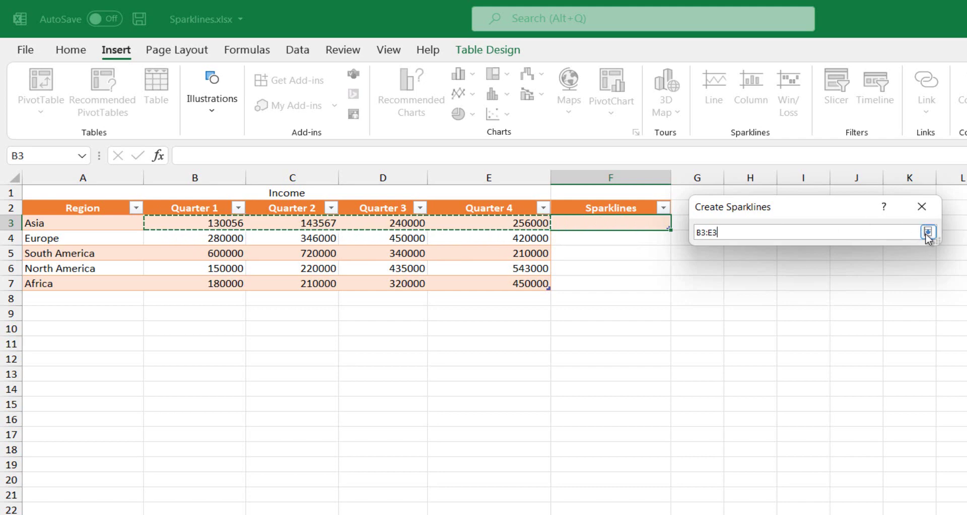
left_click(927, 232)
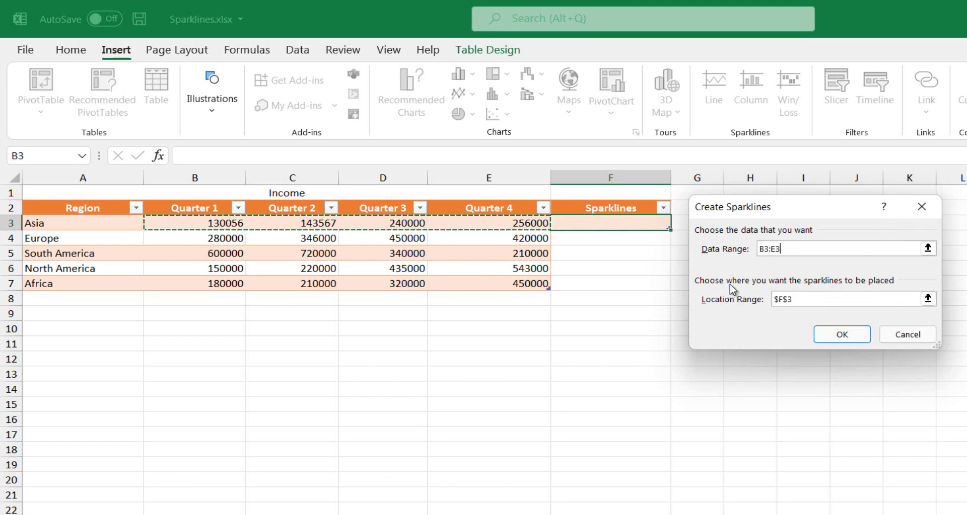
left_click(823, 302)
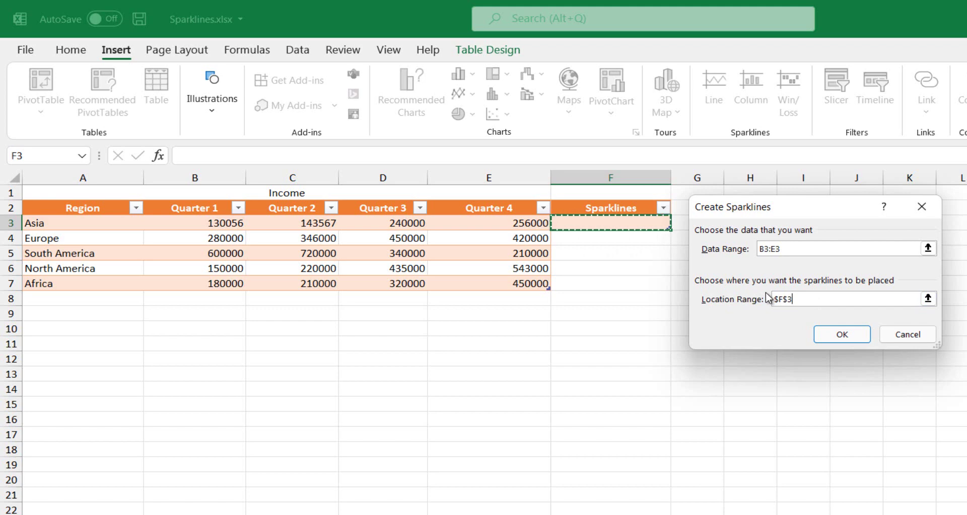
left_click(839, 337)
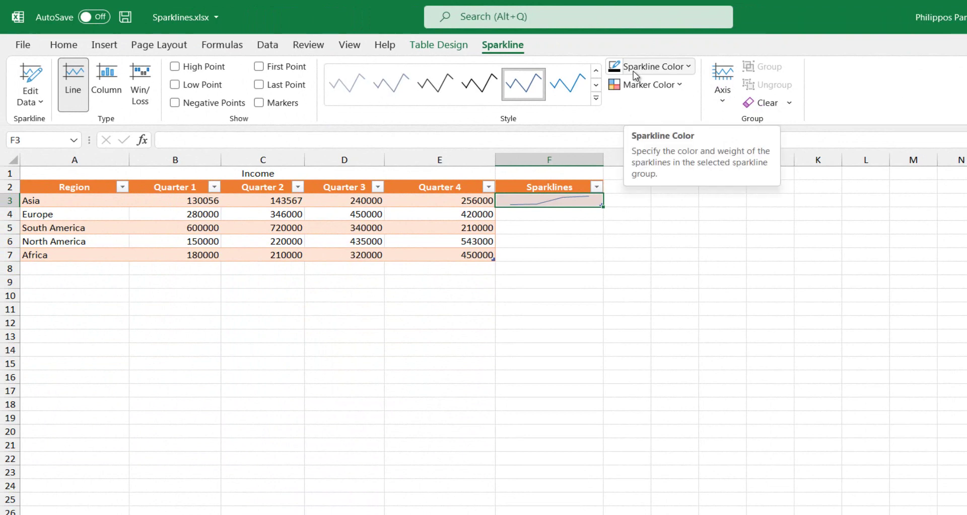
Try dark orange on the Asia line sparkline and replace it with the bright green sparkline style.
left_click(632, 71)
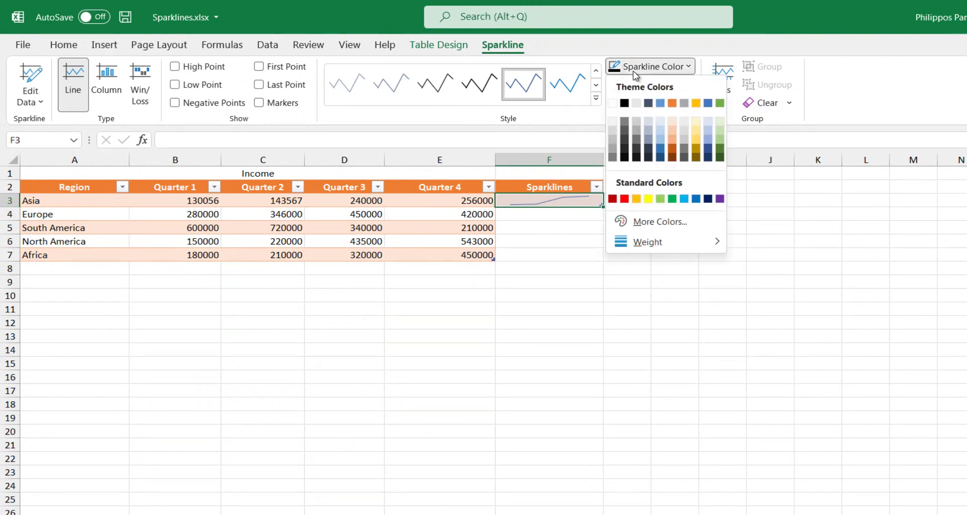
left_click(672, 156)
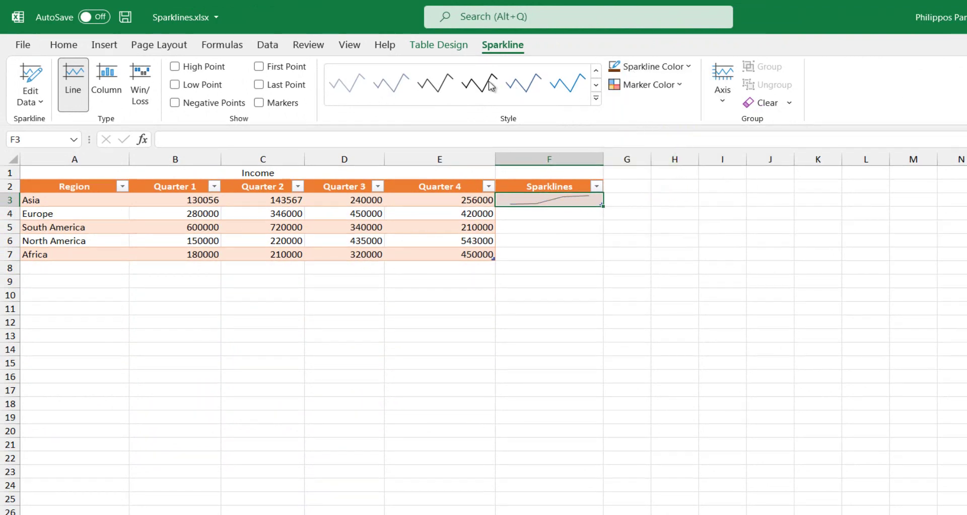
left_click(596, 98)
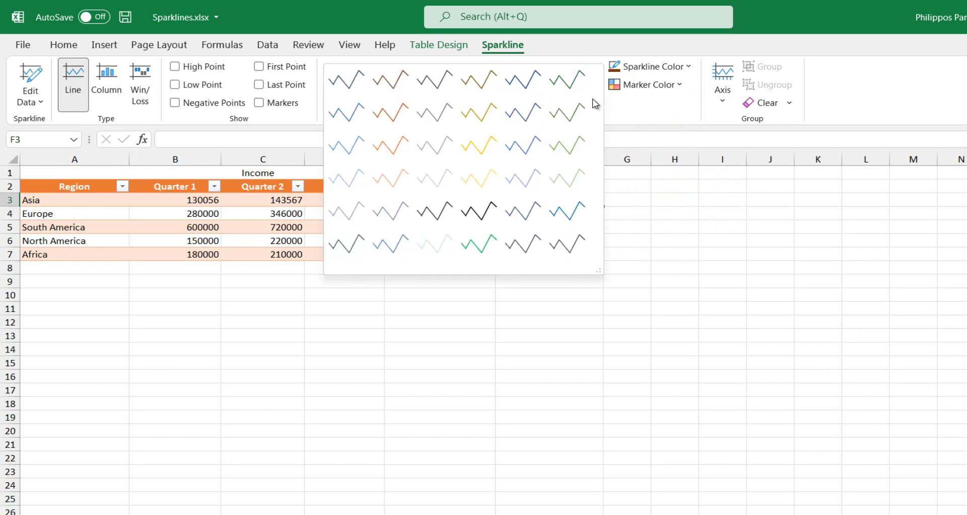
left_click(479, 244)
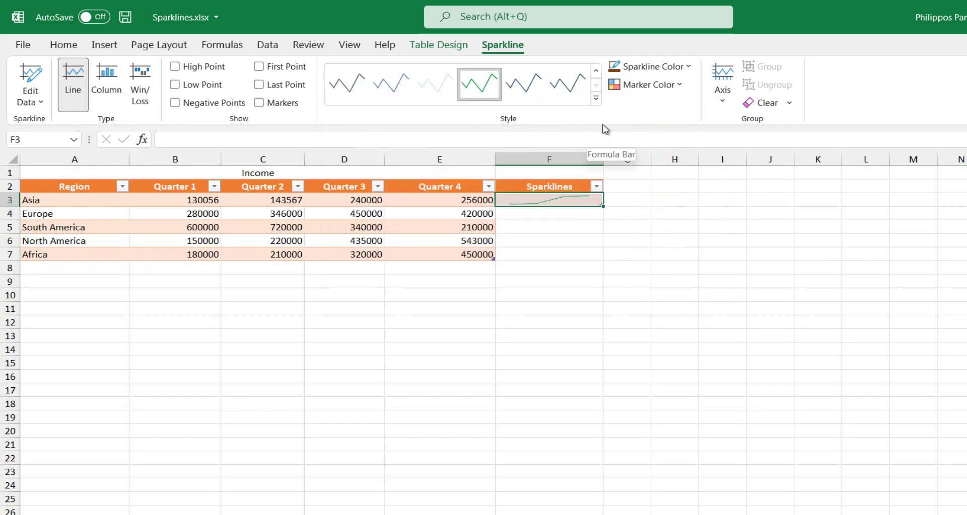
Insert a column sparkline in cell F4 for the Europe row, using B4:E4 as the data range.
left_click(567, 217)
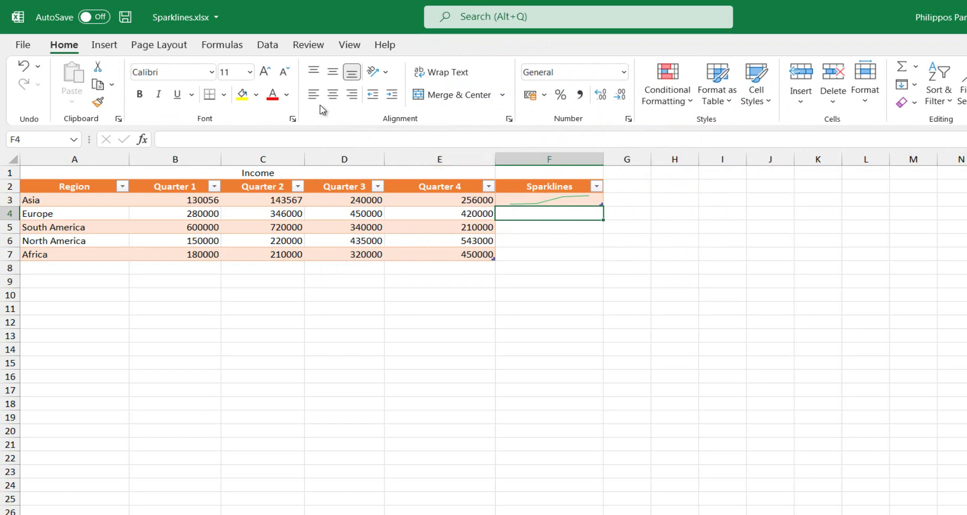
left_click(112, 45)
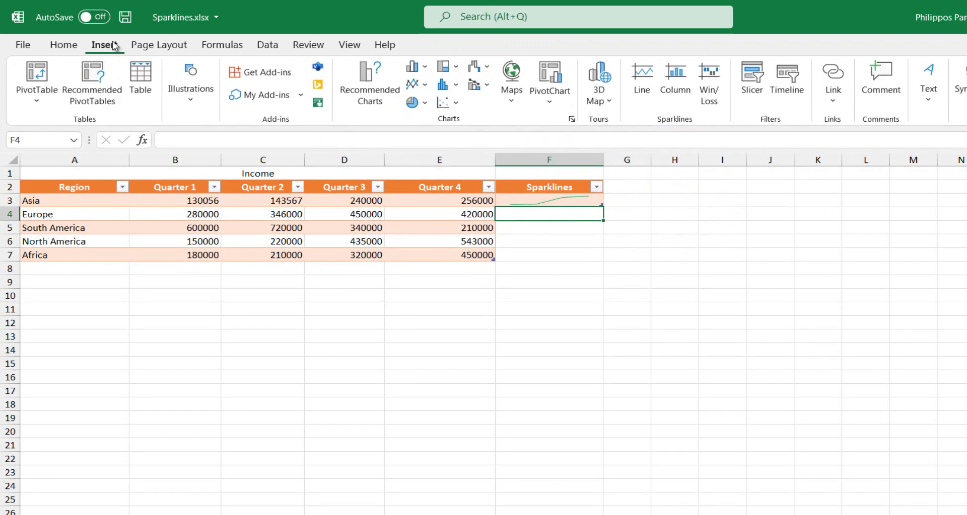
left_click(679, 87)
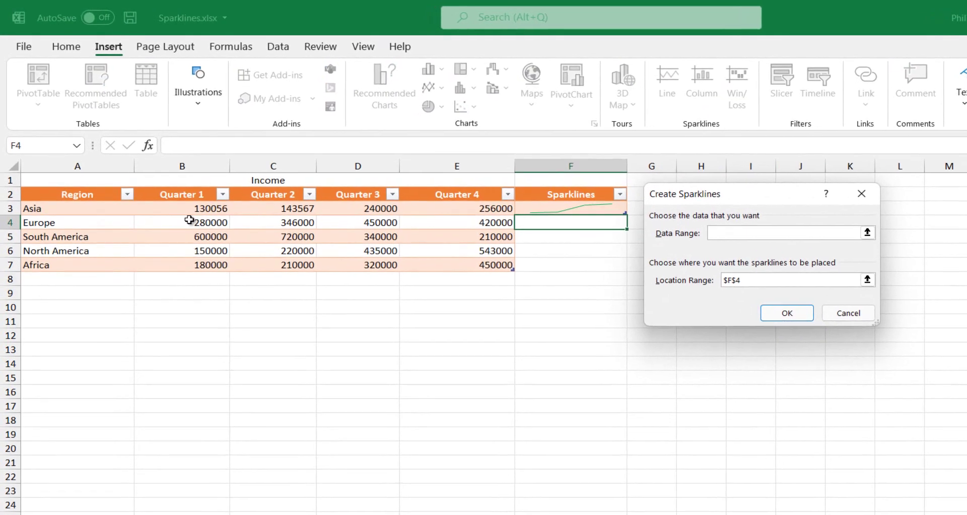
left_click(218, 212)
left_click_drag(238, 230, 526, 232)
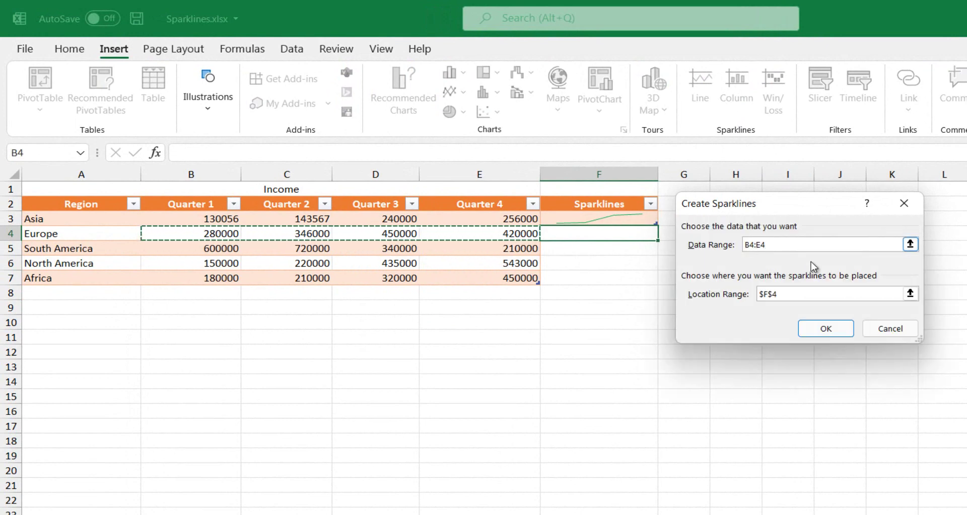
left_click(840, 332)
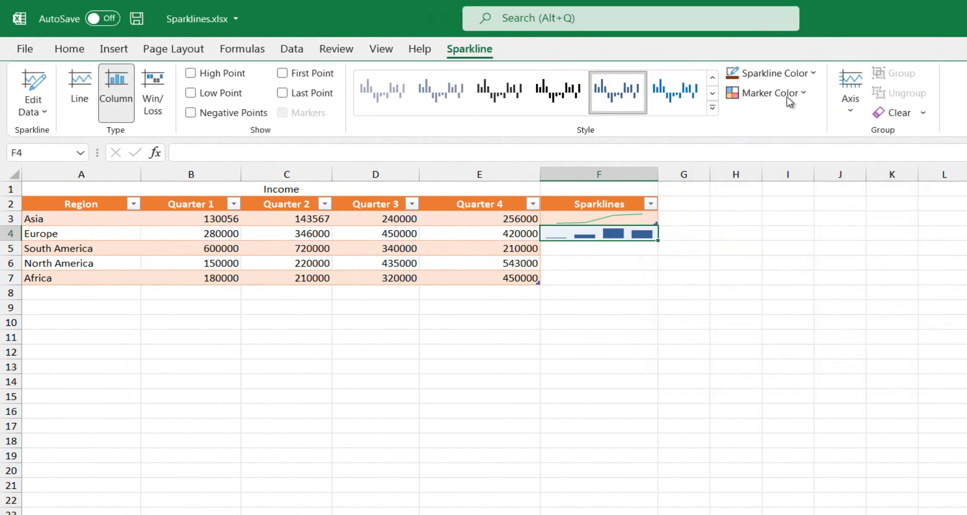
Mark the high point of the Europe column sparkline in orange.
left_click(790, 99)
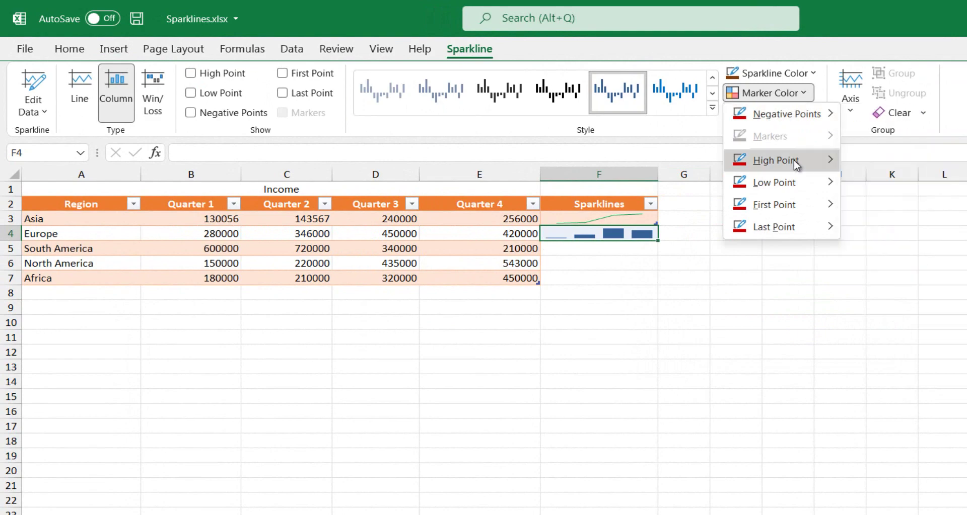
mouse_move(796, 164)
left_click(916, 184)
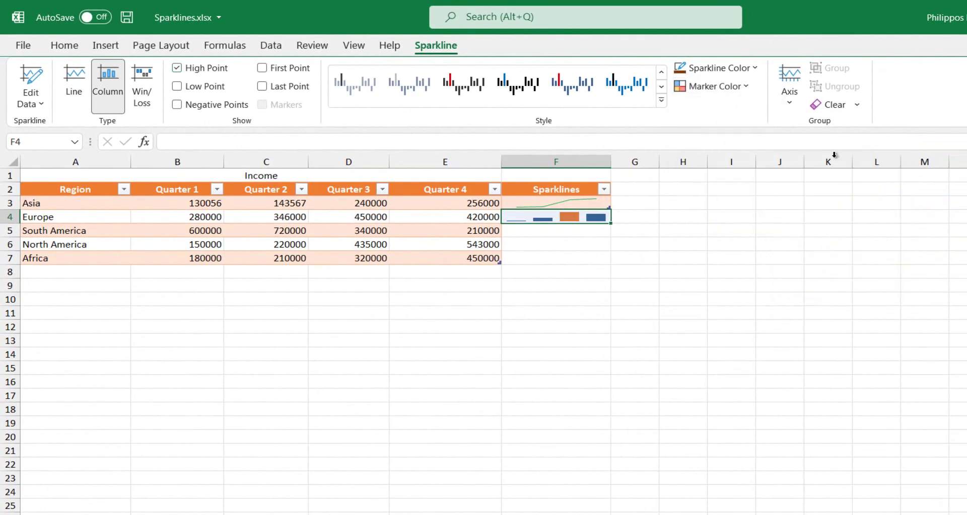
Try red on the Europe column sparkline, replace it with the orange column style and show its low point.
left_click(754, 69)
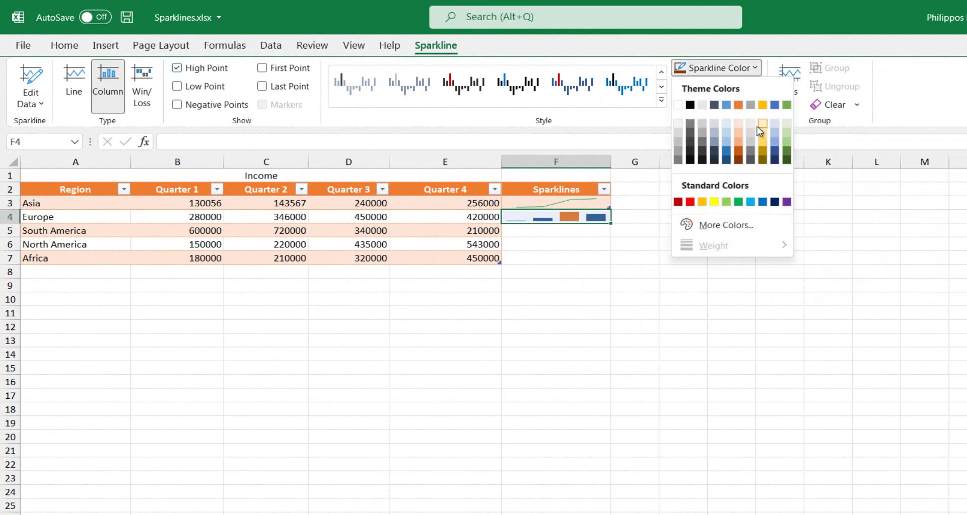
left_click(690, 202)
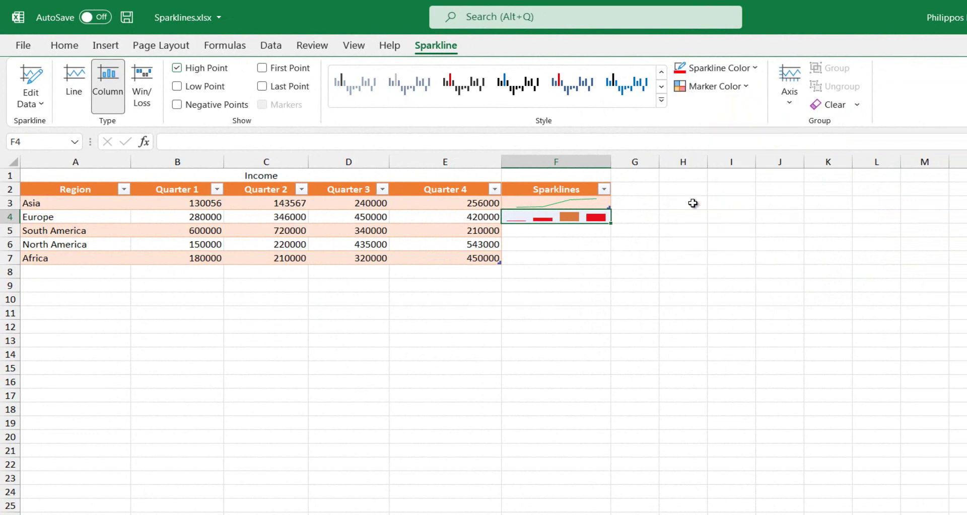
left_click(662, 100)
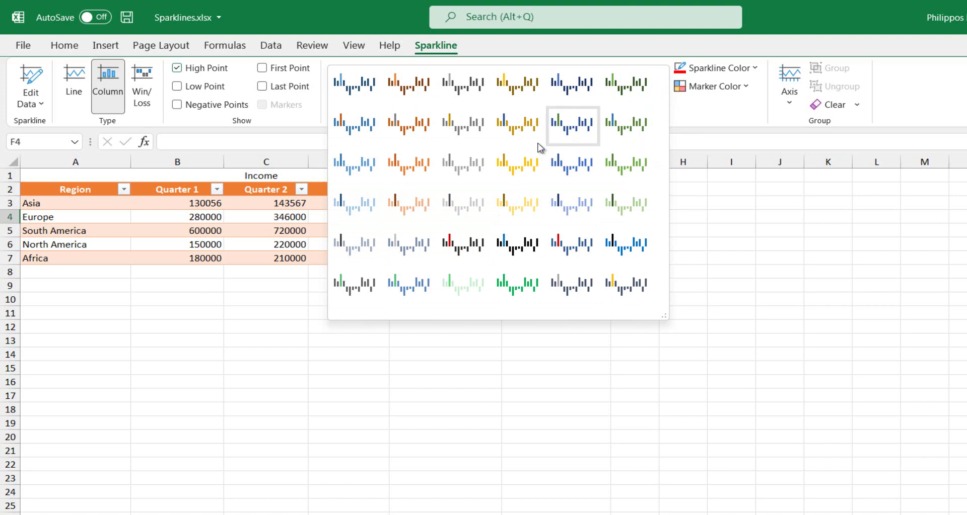
left_click(411, 162)
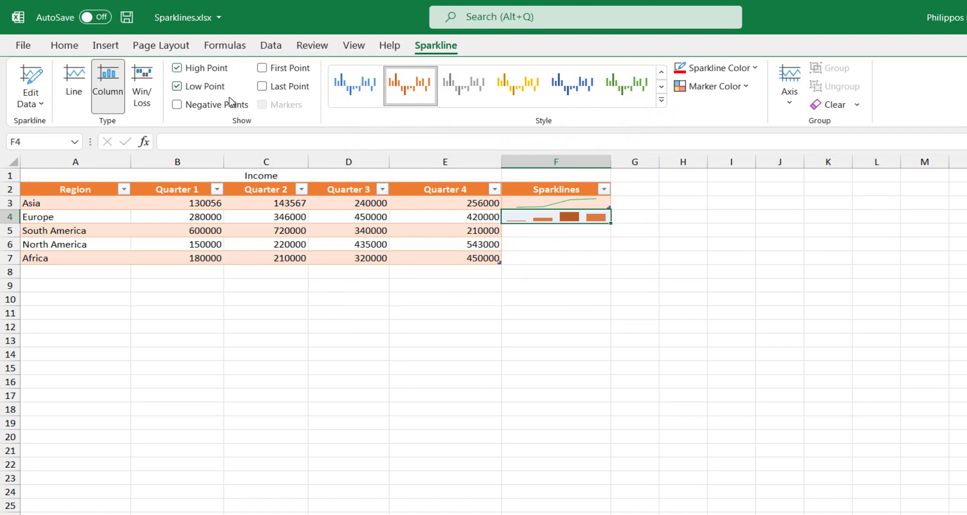
Insert a column sparkline in cell F5 for the South America row, using B5:E5 as the data range.
left_click(578, 236)
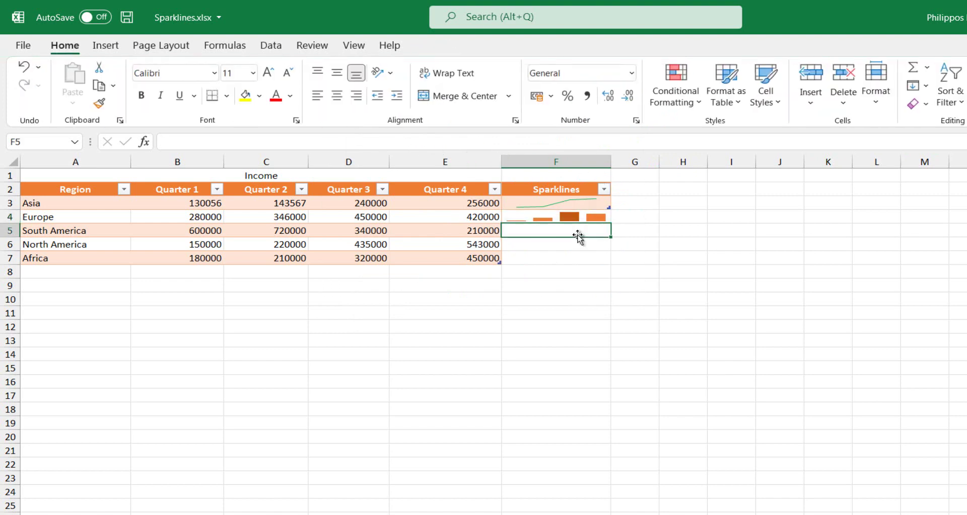
left_click(111, 46)
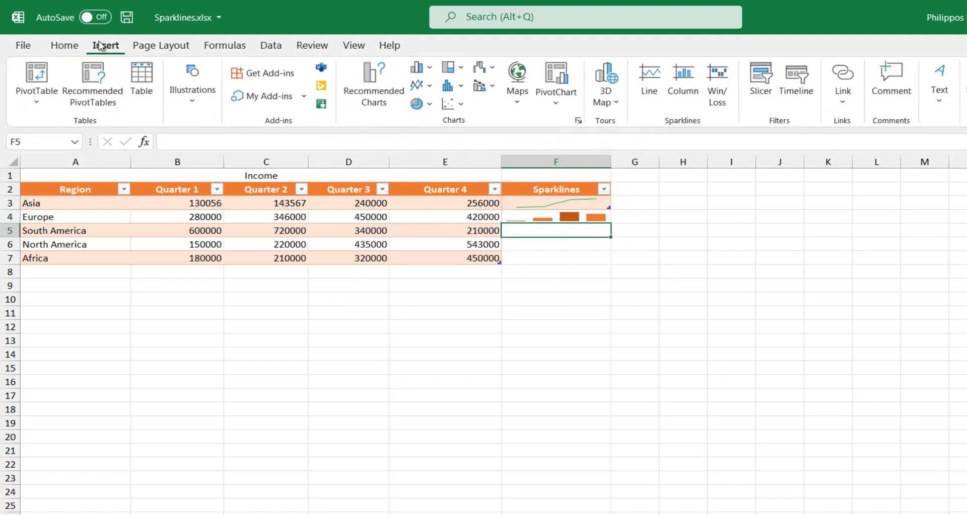
left_click(684, 81)
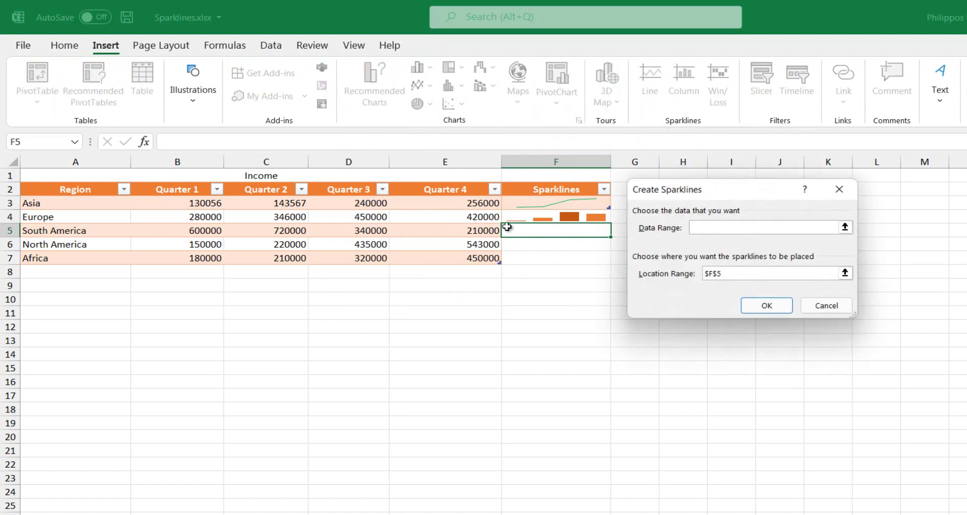
left_click_drag(192, 232, 420, 232)
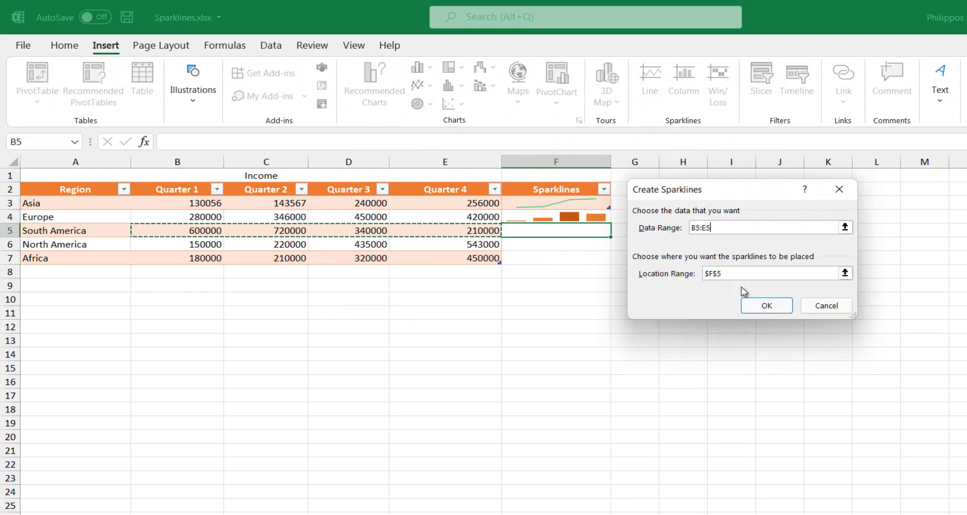
left_click(762, 304)
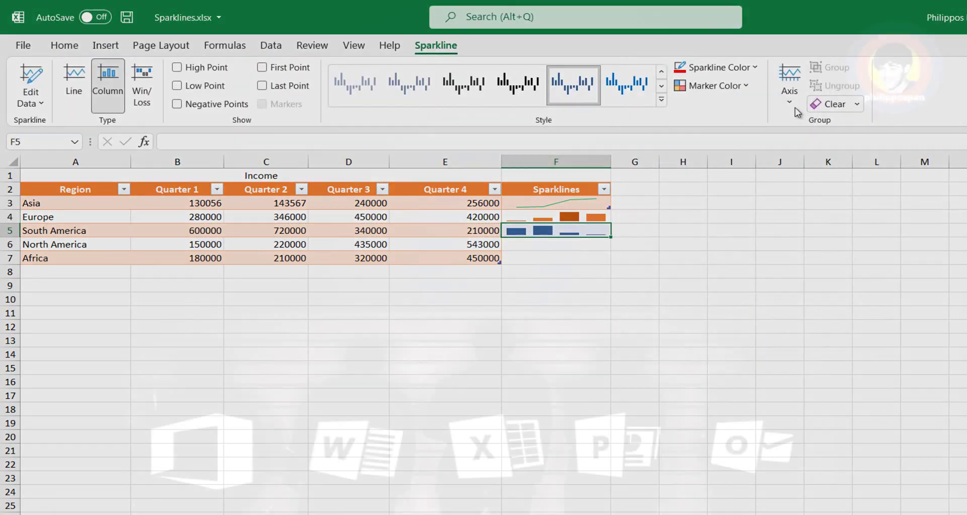
left_click(788, 85)
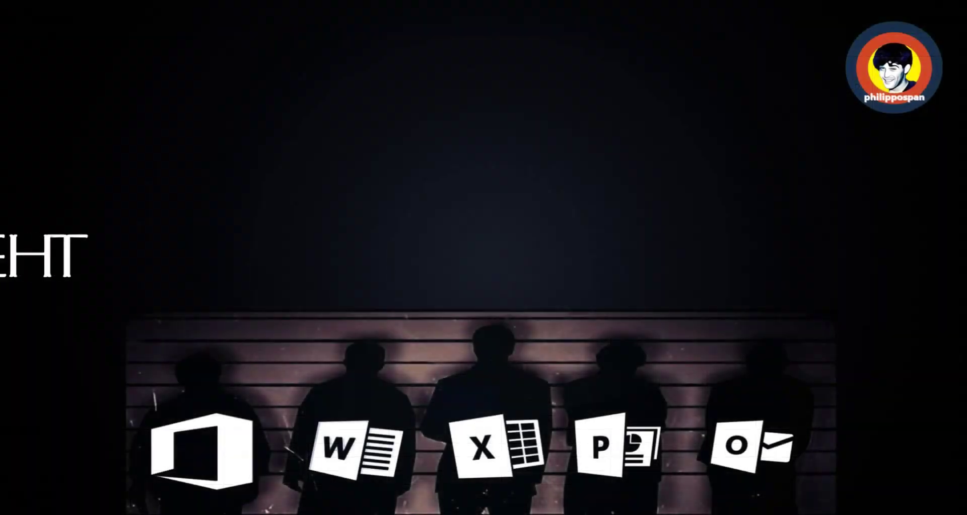